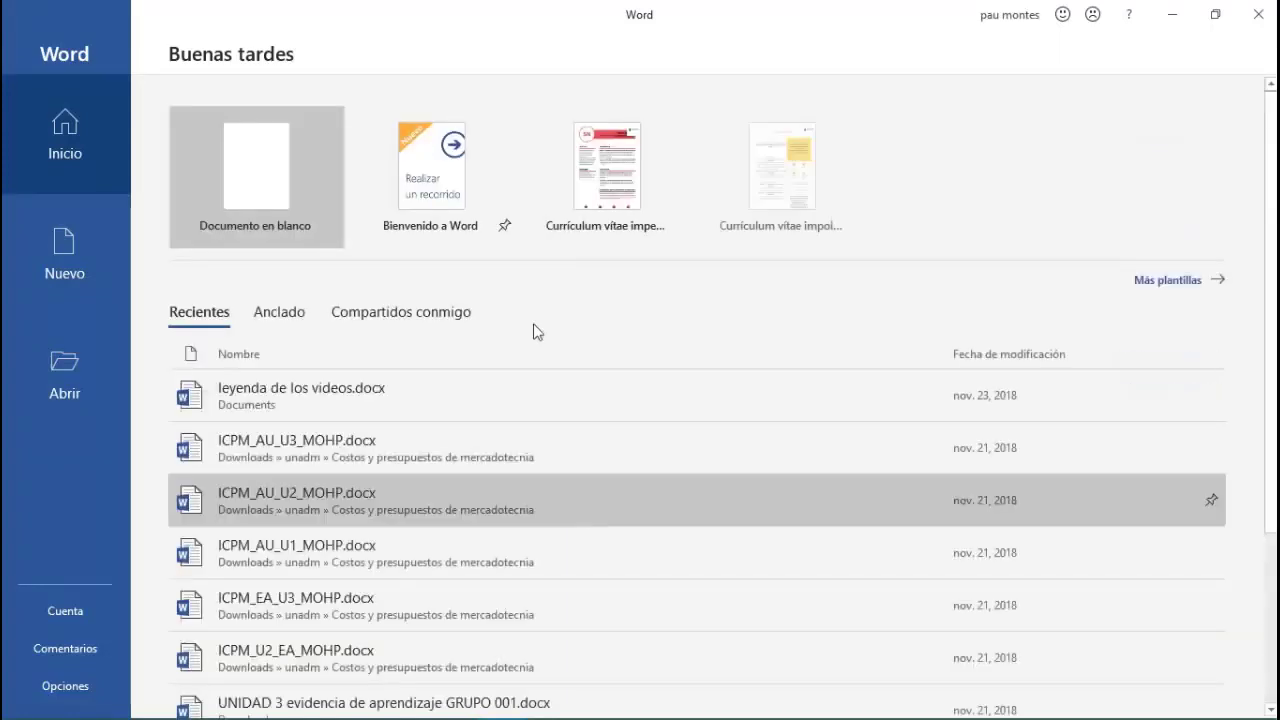
- Create a blank document with one line: a first name followed by '2:59 pm ,0)'
left_click(237, 193)
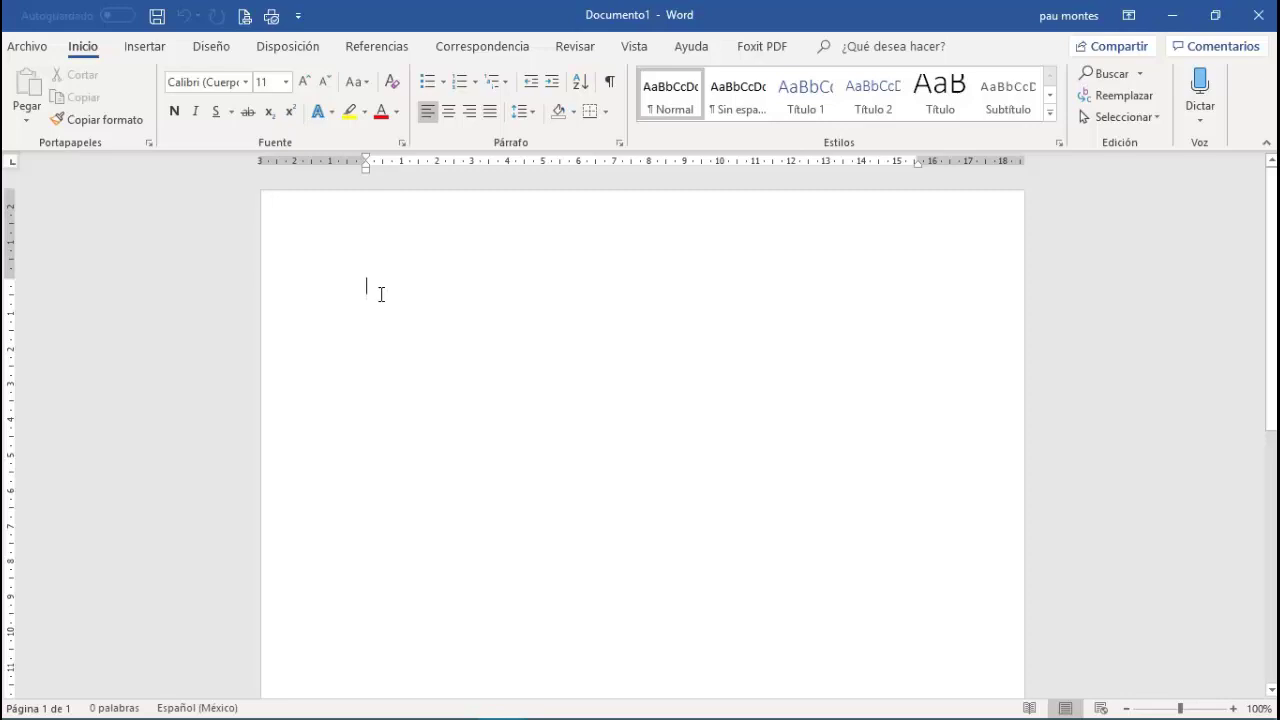
type("a")
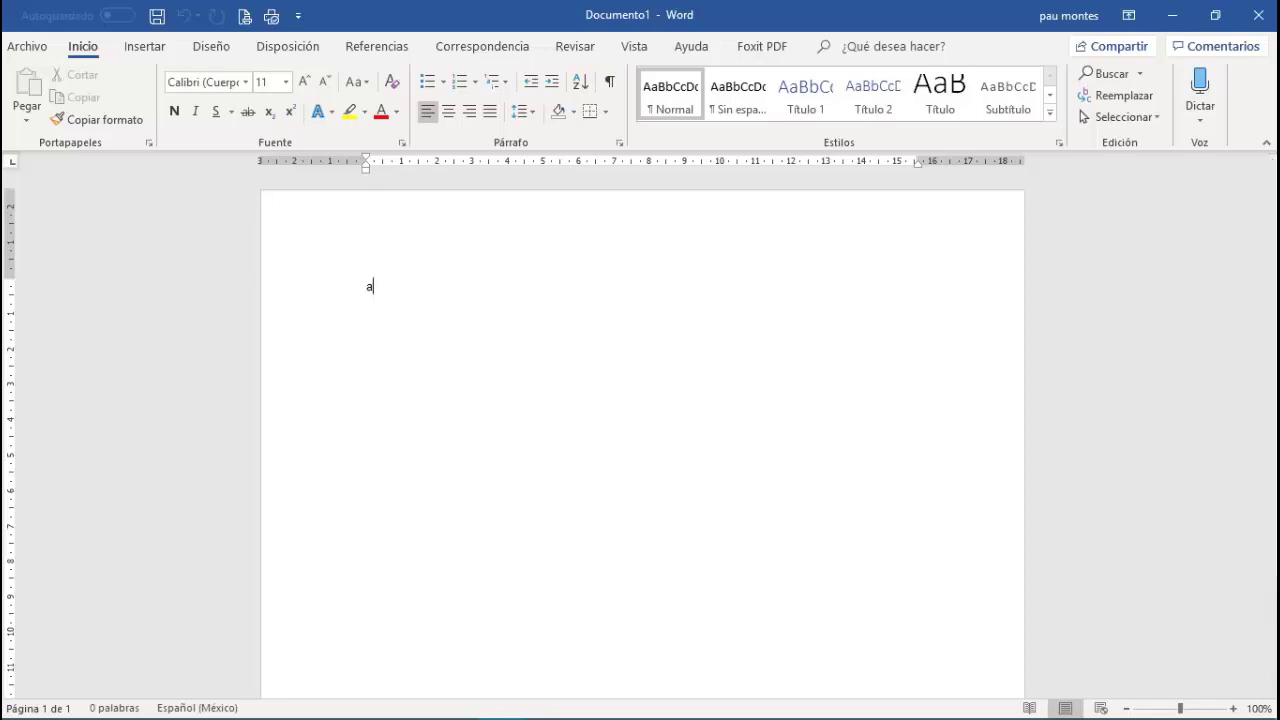
type("leja")
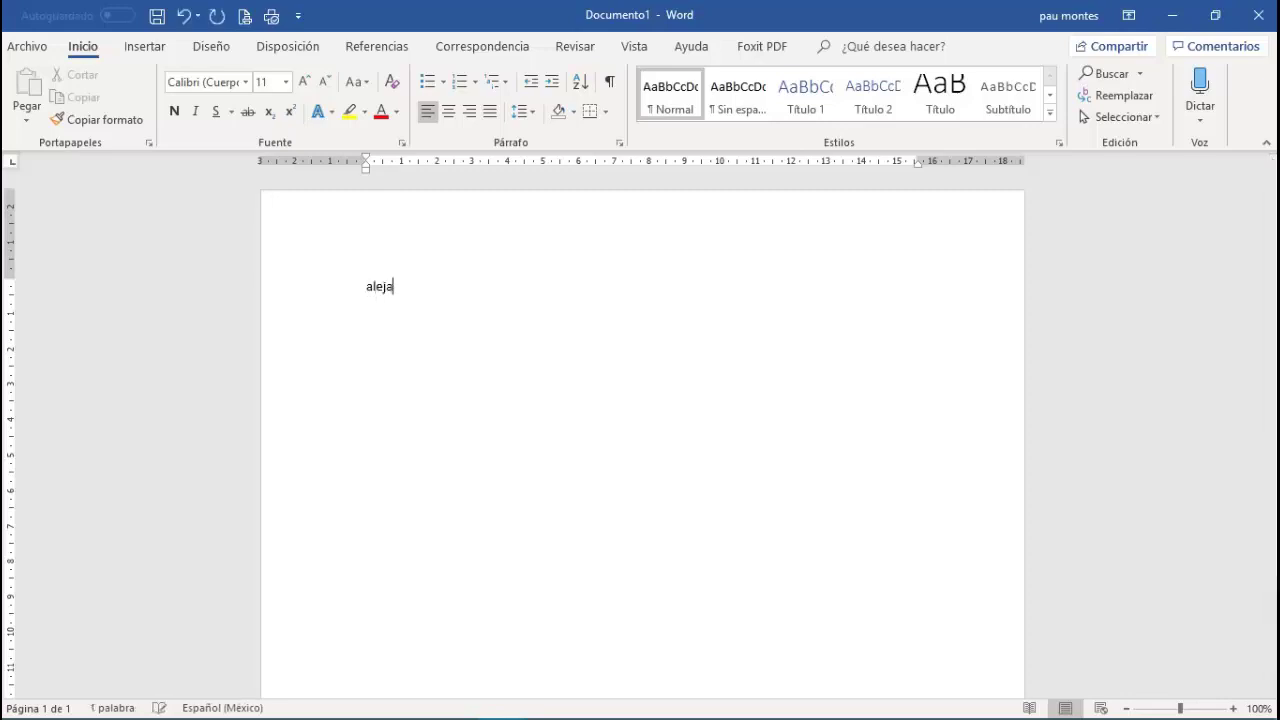
type("ndra")
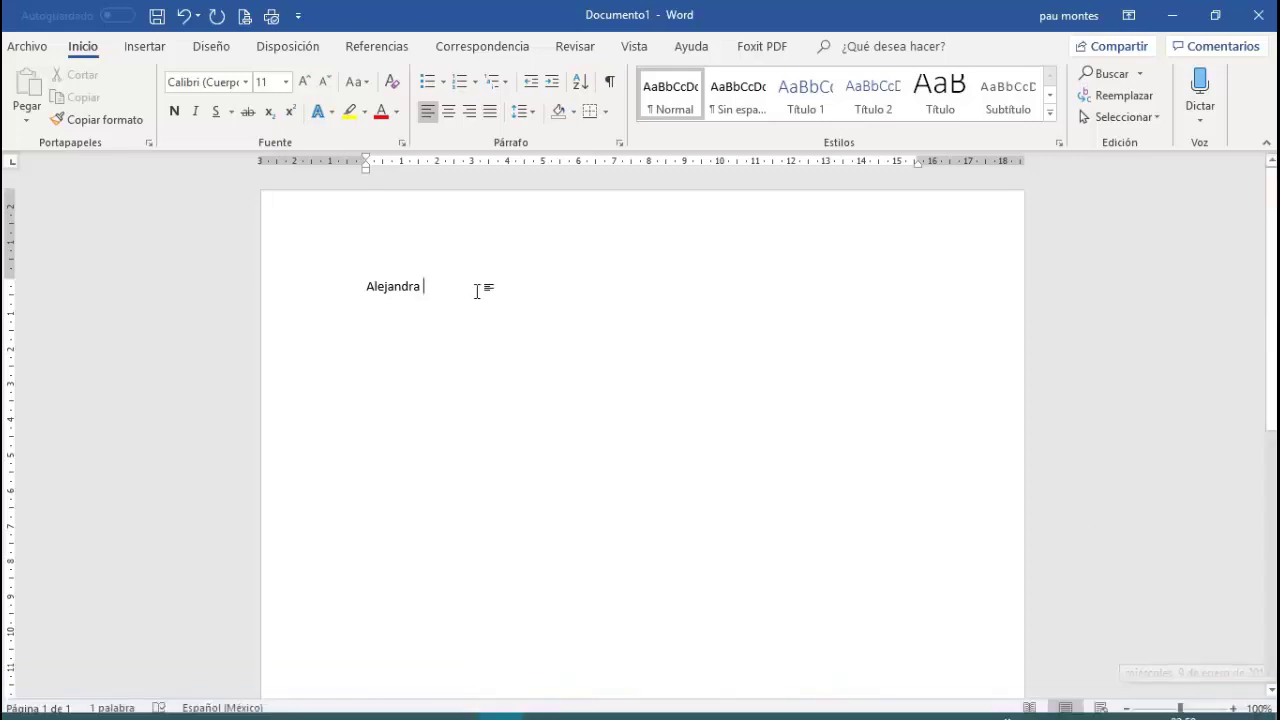
type("2")
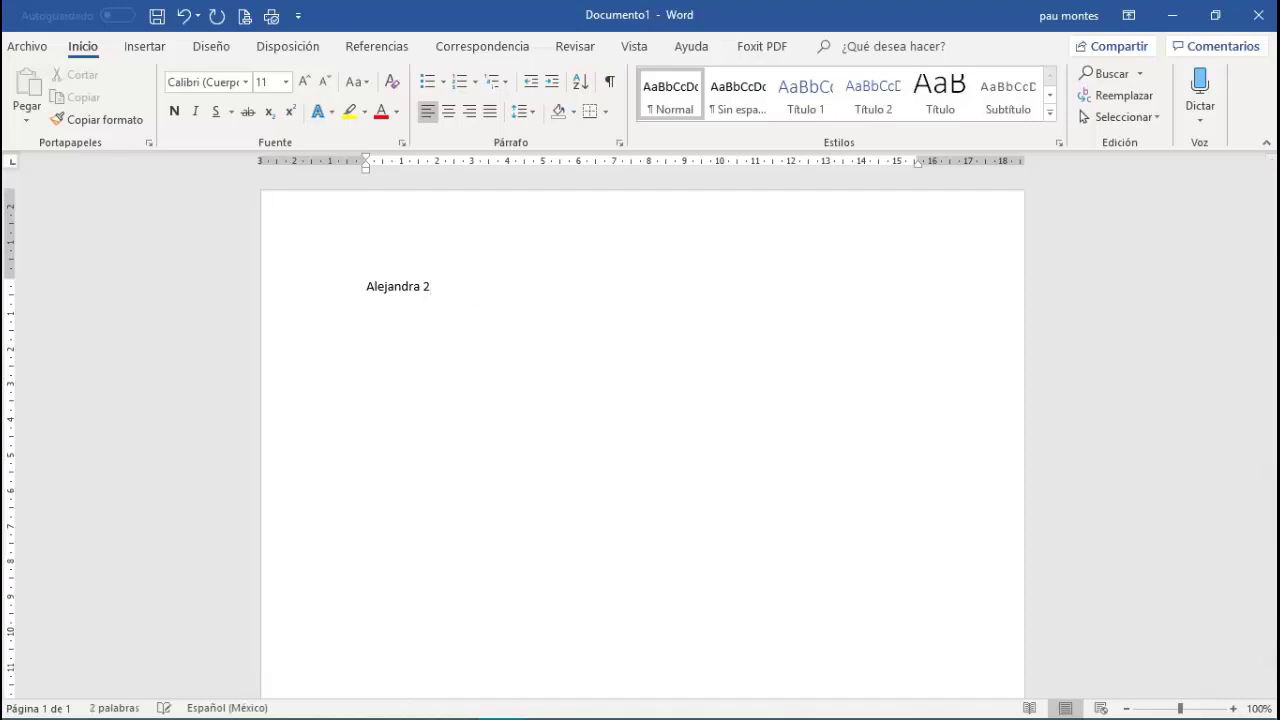
type(":")
type("59p")
type("m")
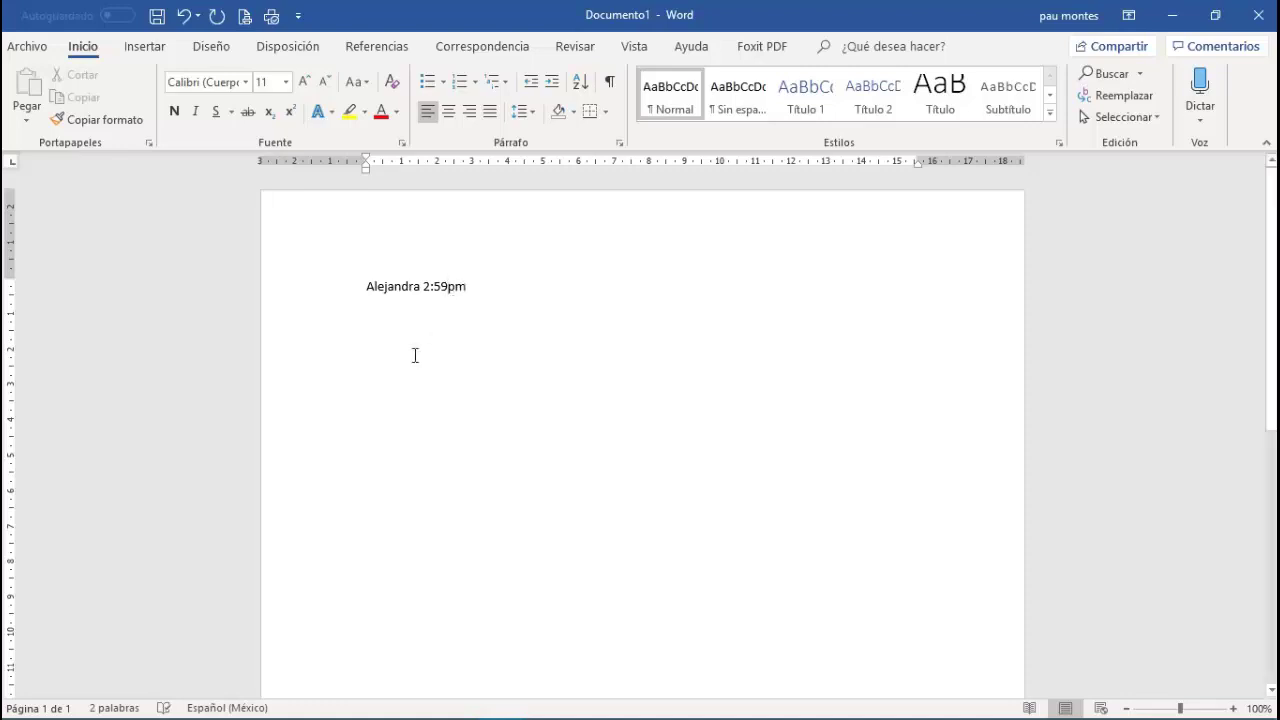
key("Left")
key("Left")
left_click(588, 281)
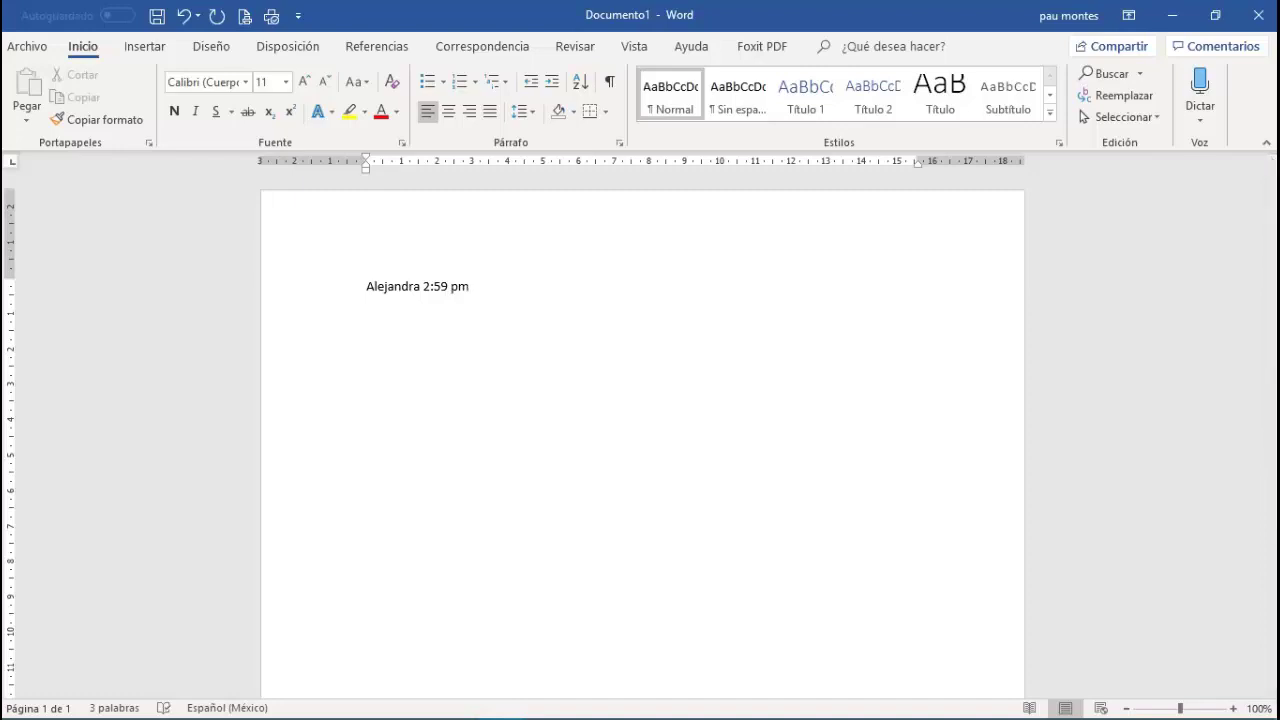
type(",")
type("0")
type(")")
- Close Word and choose No guardar to discard Documento1's changes
left_click(1258, 15)
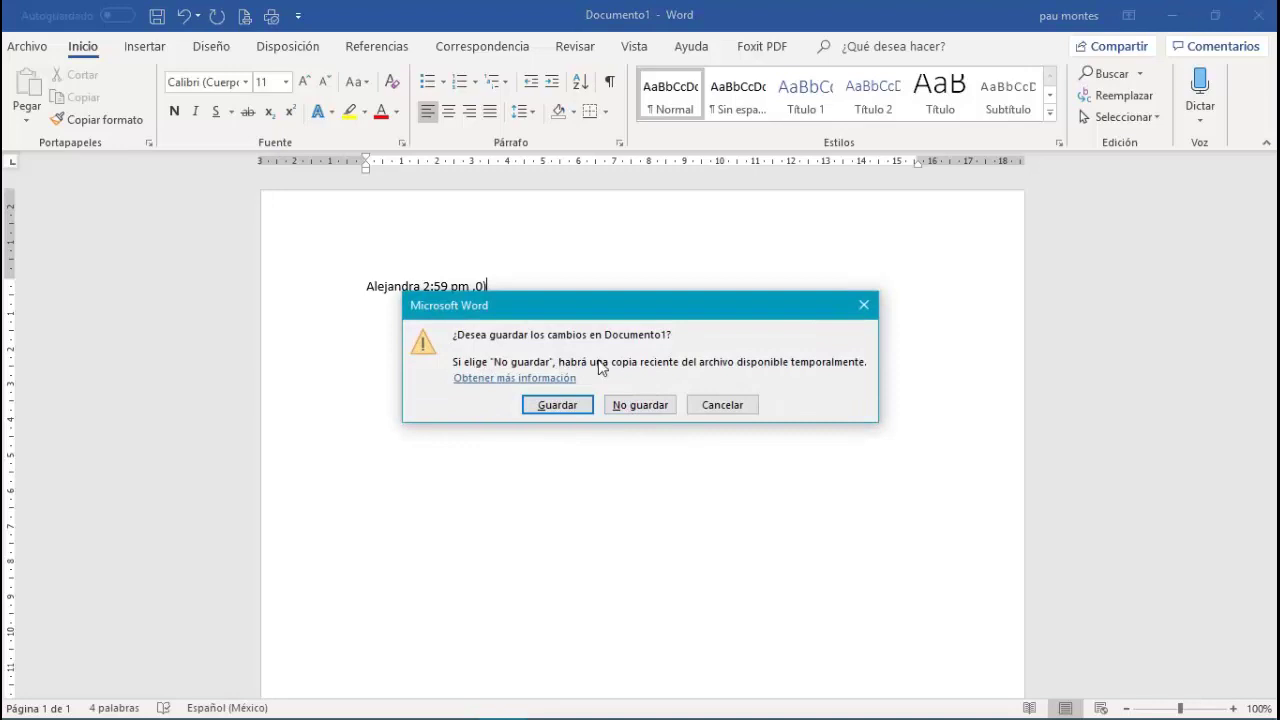
left_click(640, 405)
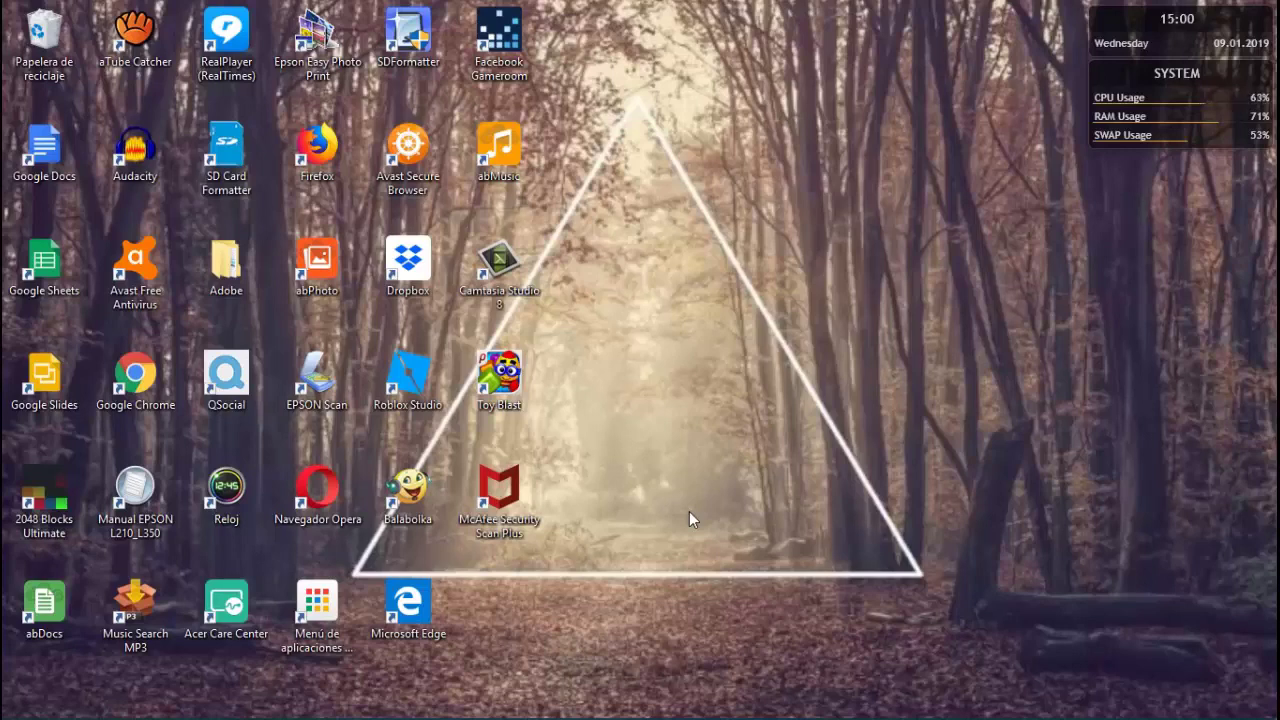
- Relaunch Microsoft Word from the taskbar
mouse_move(575, 715)
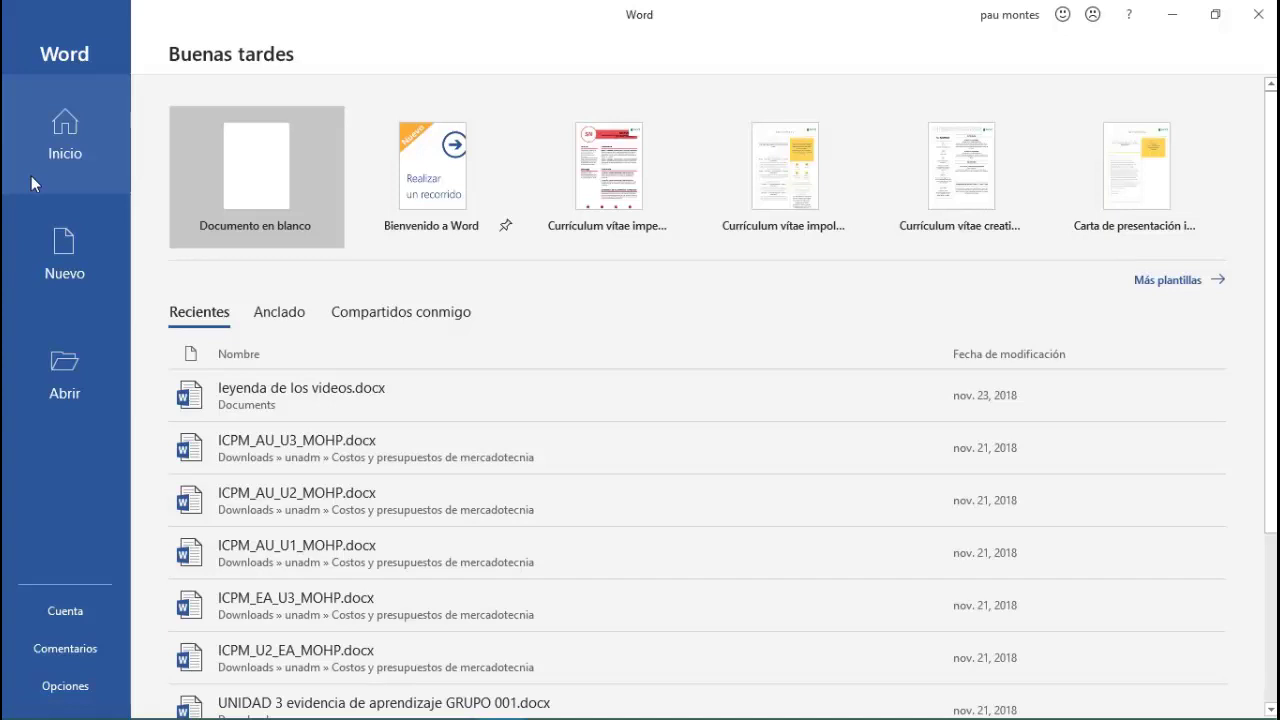
- Open the UnsavedFiles folder through Abrir > Recuperar documentos sin guardar
left_click(66, 393)
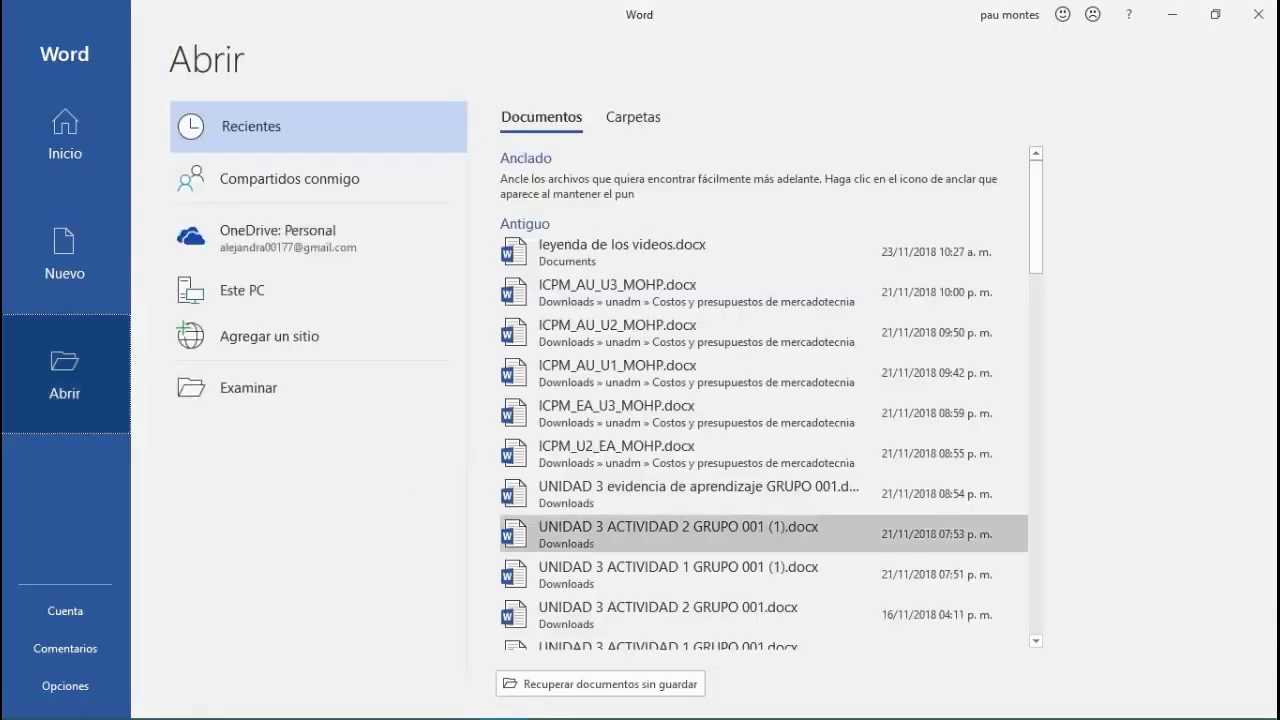
mouse_move(803, 712)
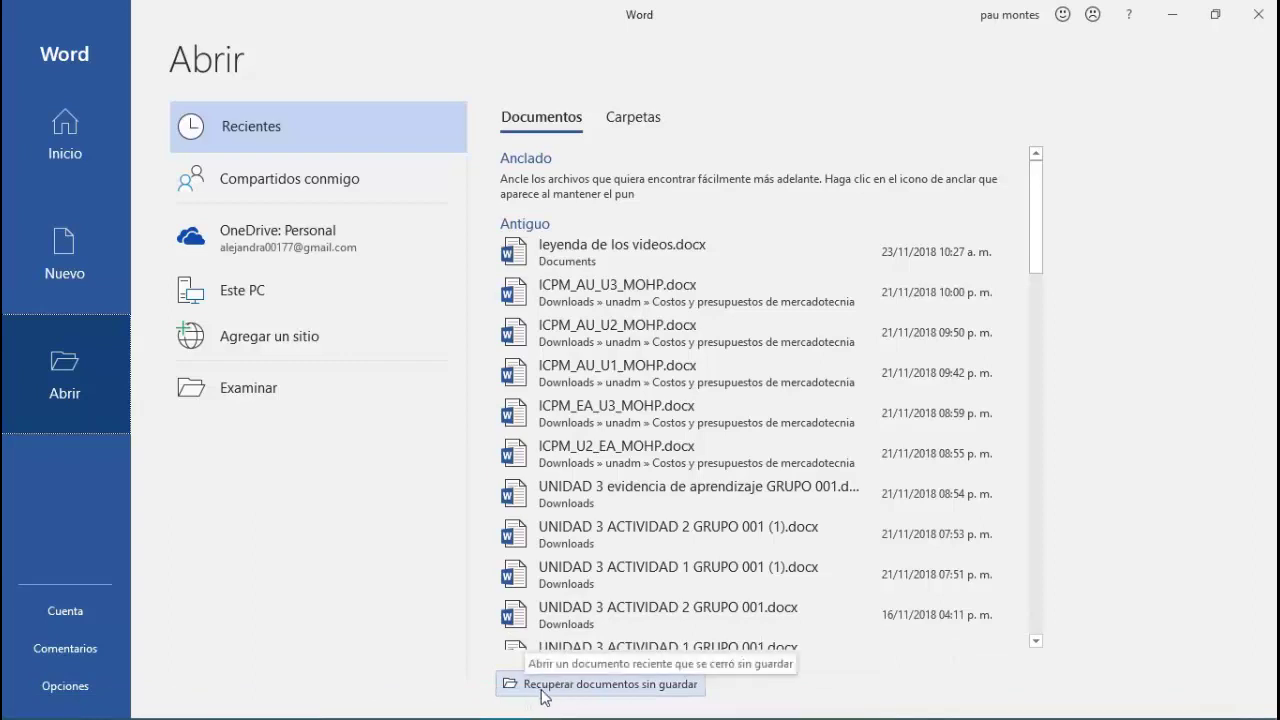
left_click(654, 694)
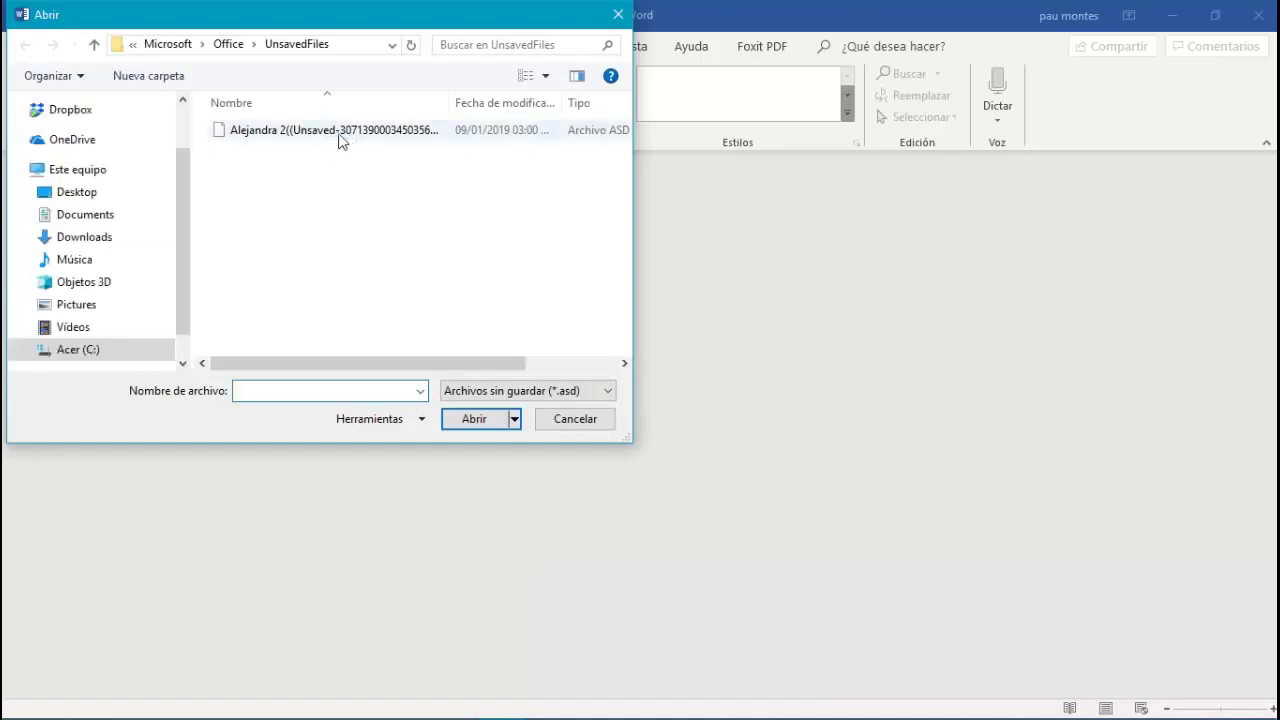
- Open the unsaved .asd draft from the UnsavedFiles folder
left_click(259, 138)
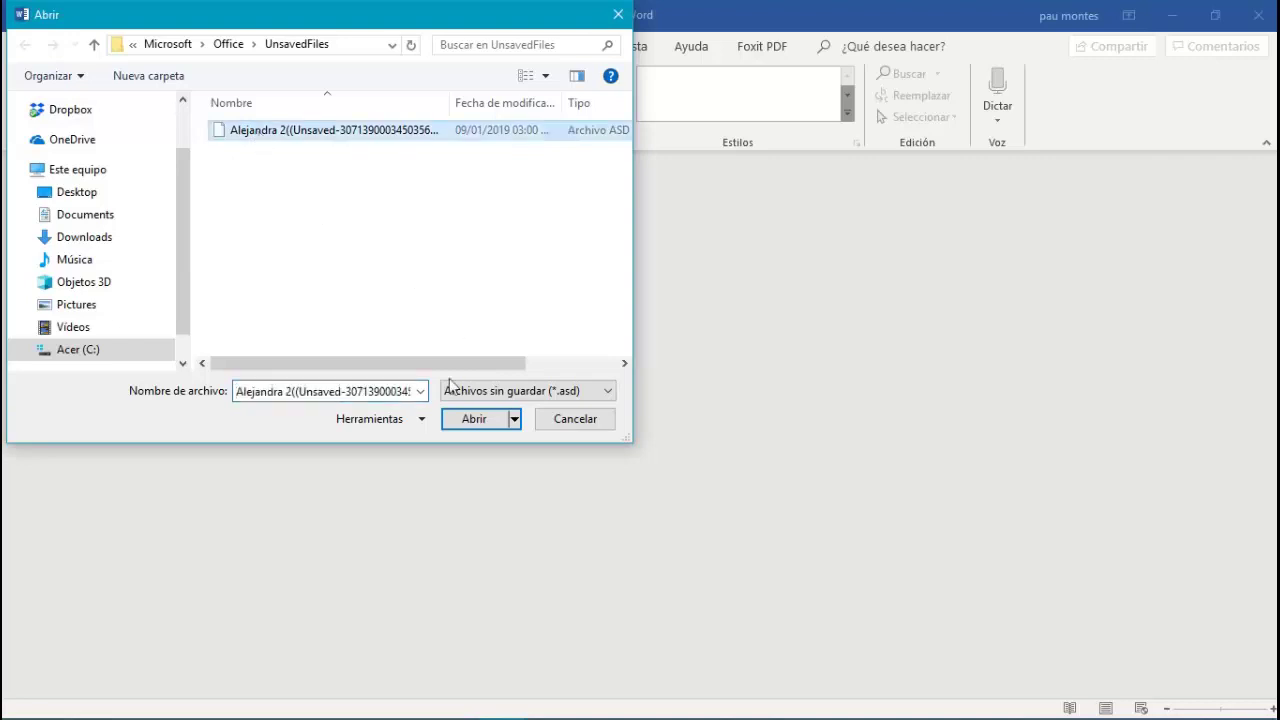
left_click(465, 422)
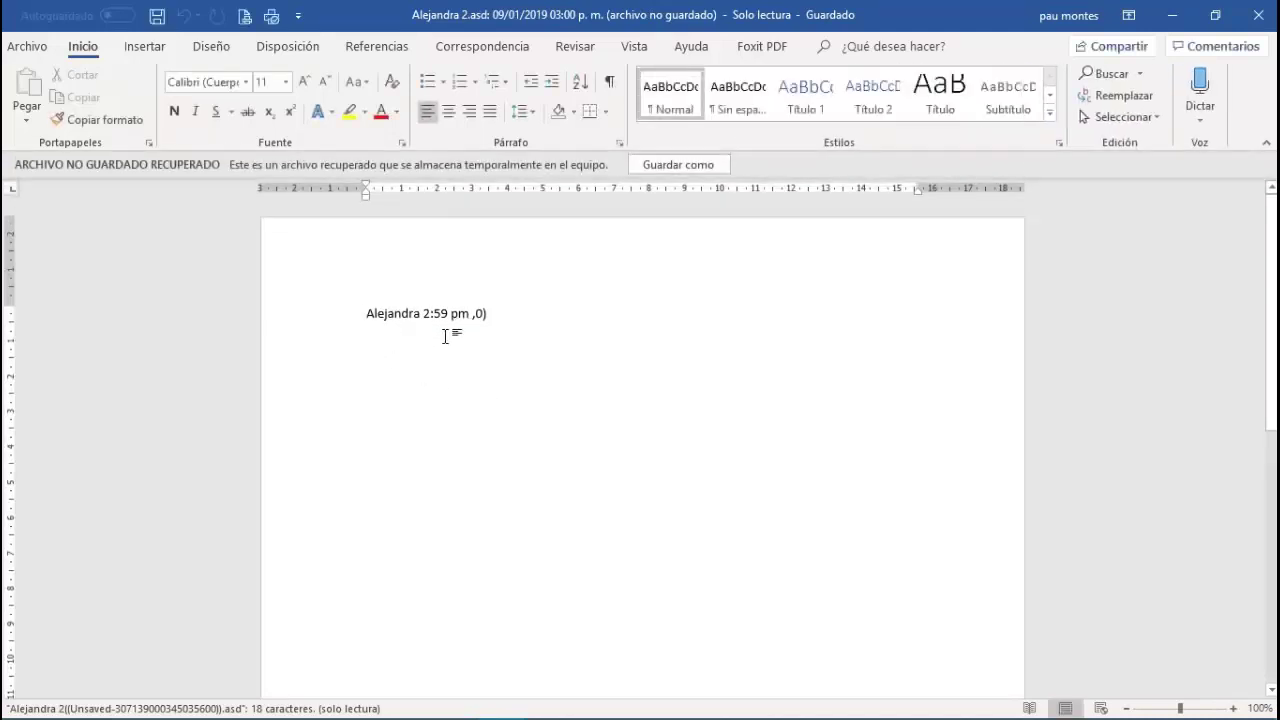
- Select the recovered line of text, then clear the selection
mouse_move(1219, 709)
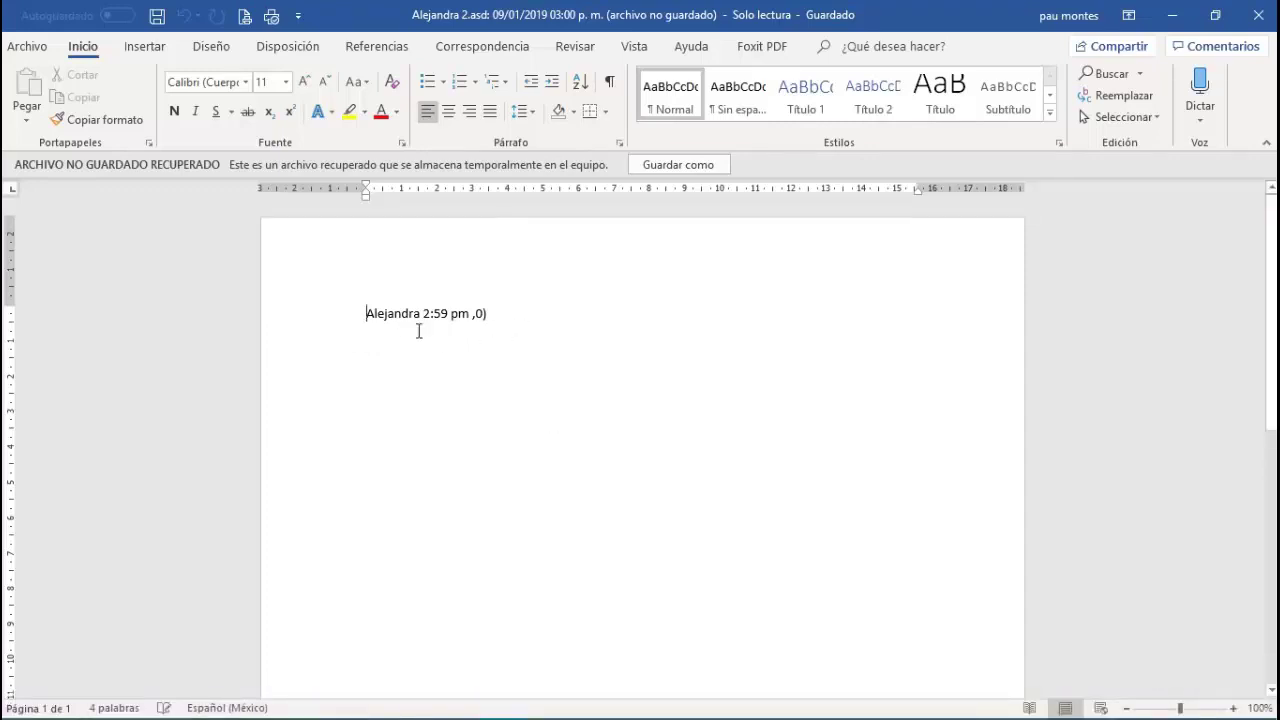
left_click(488, 314)
left_click_drag(450, 314, 177, 374)
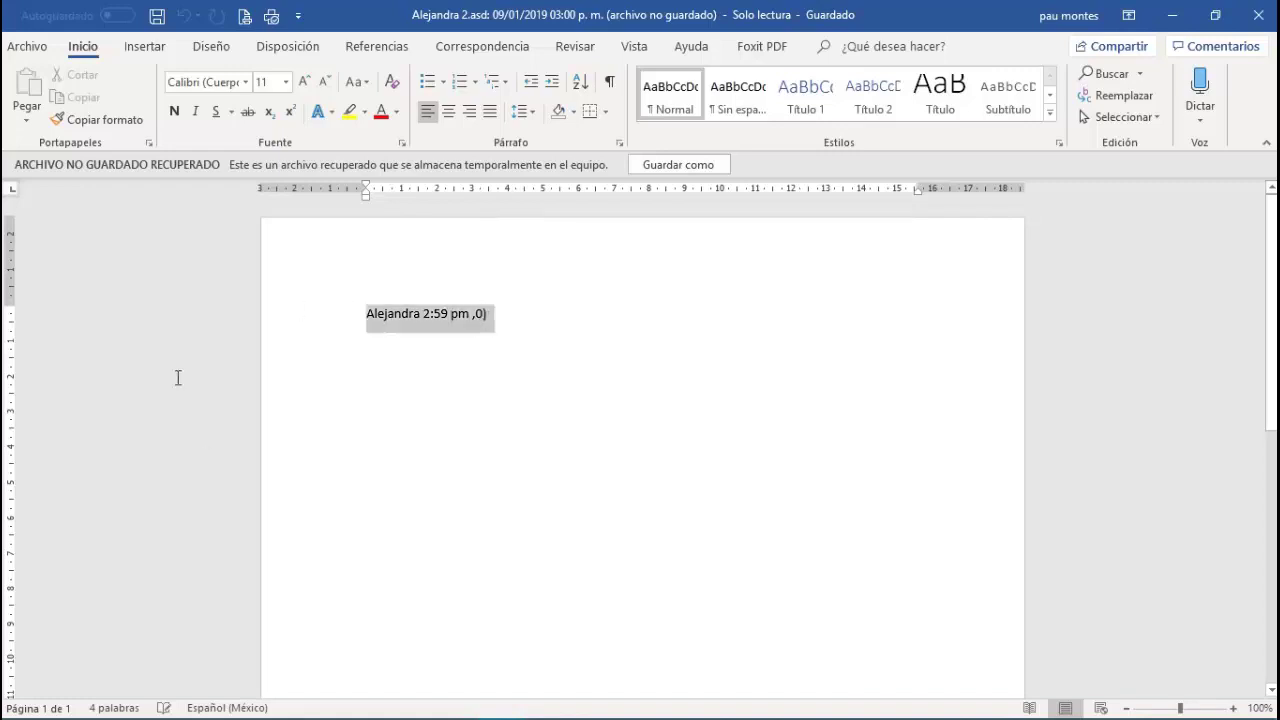
left_click(614, 363)
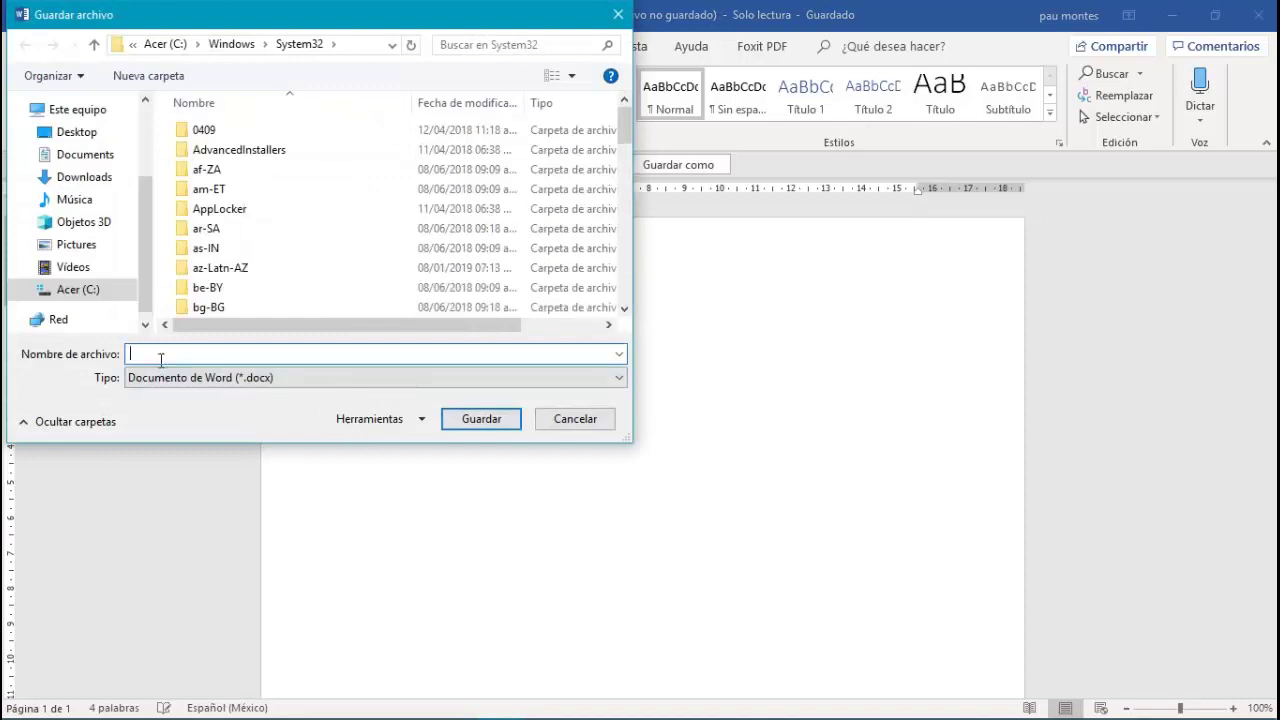
- Save the recovered document as 1.docx in the Downloads folder
type("1")
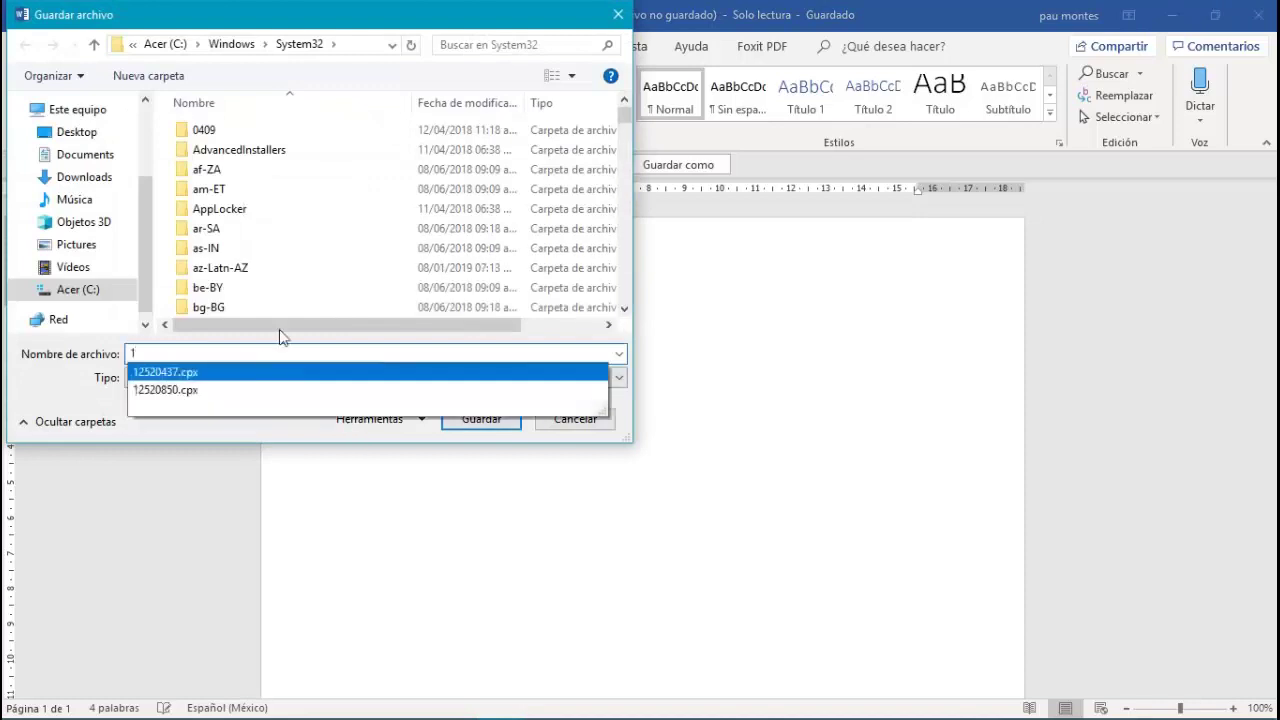
left_click(84, 176)
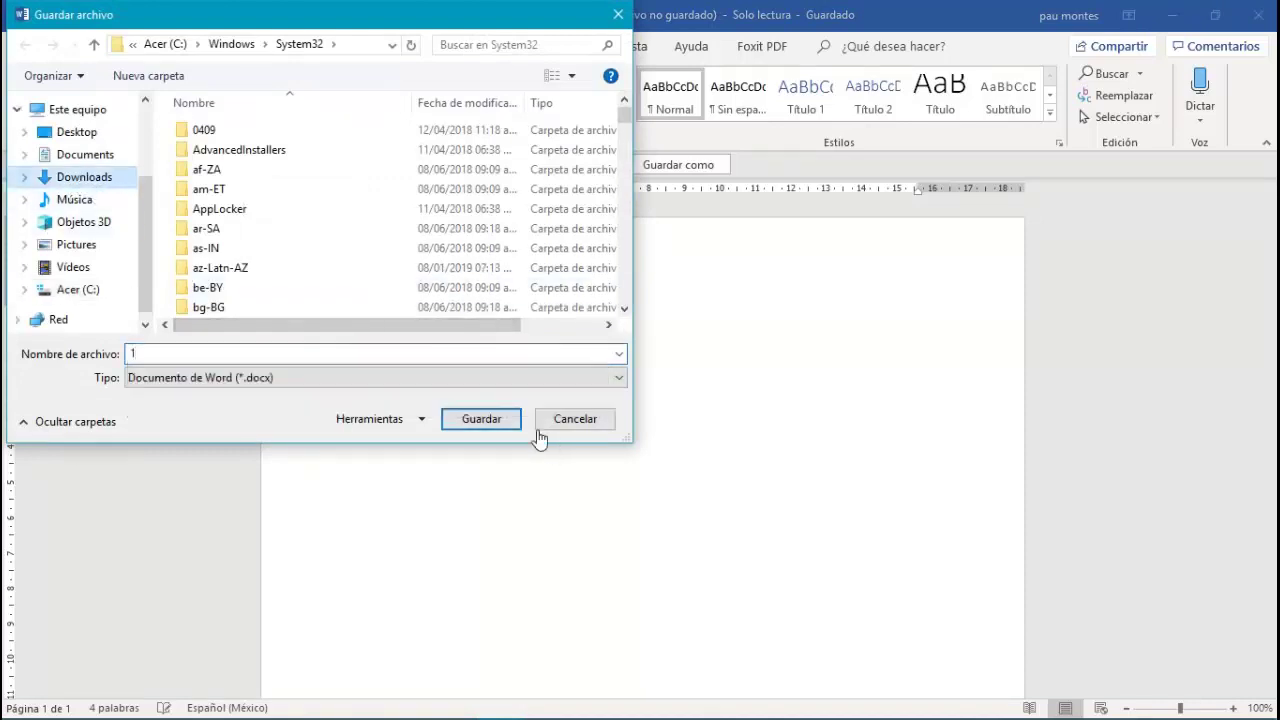
left_click(470, 422)
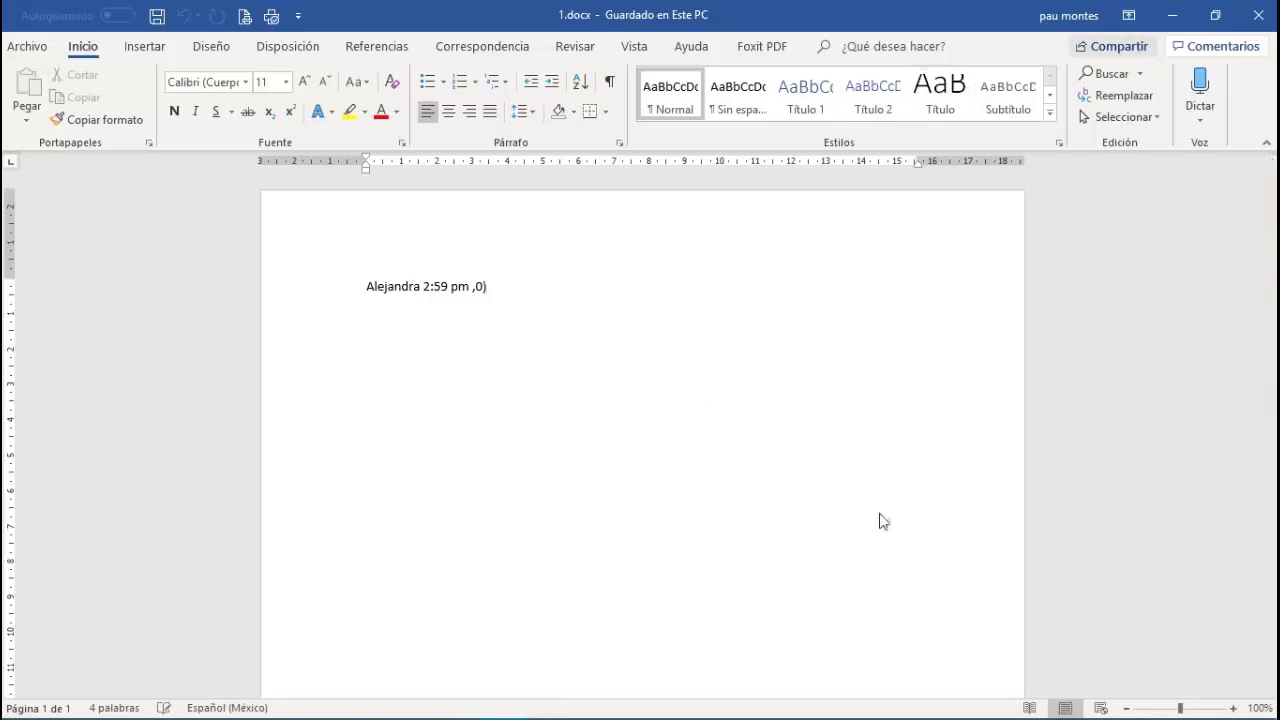
mouse_move(738, 714)
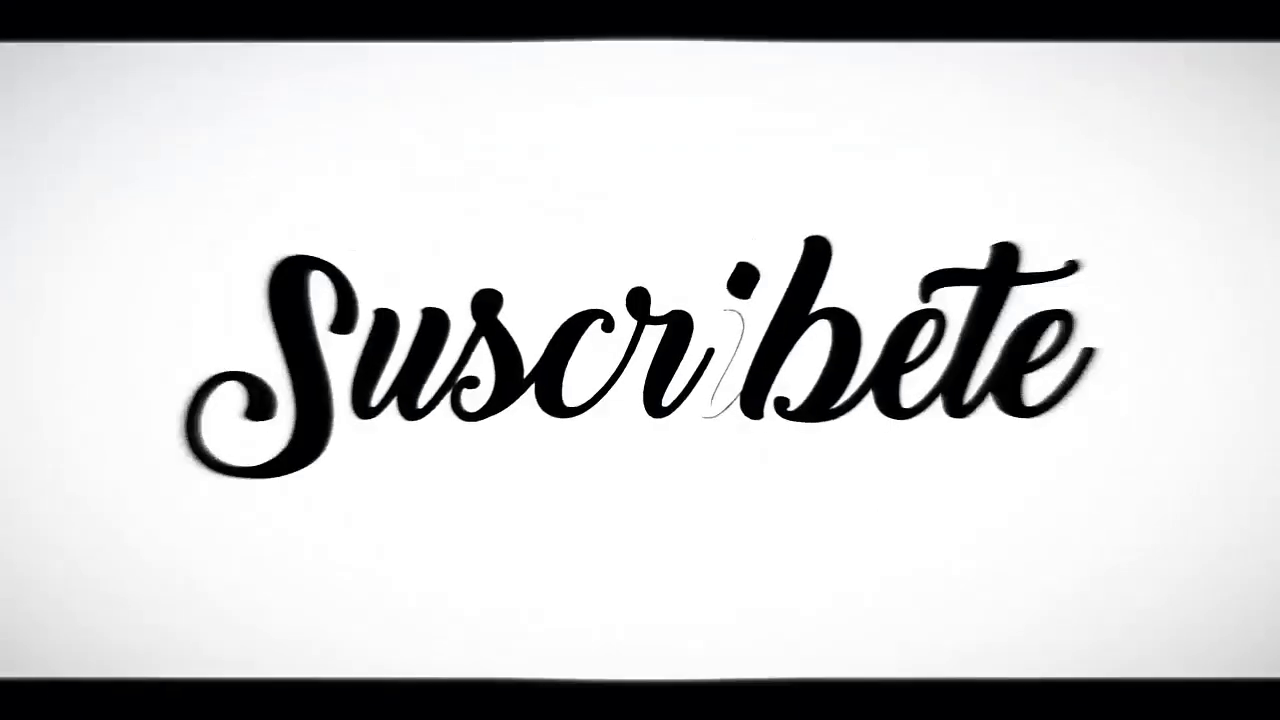